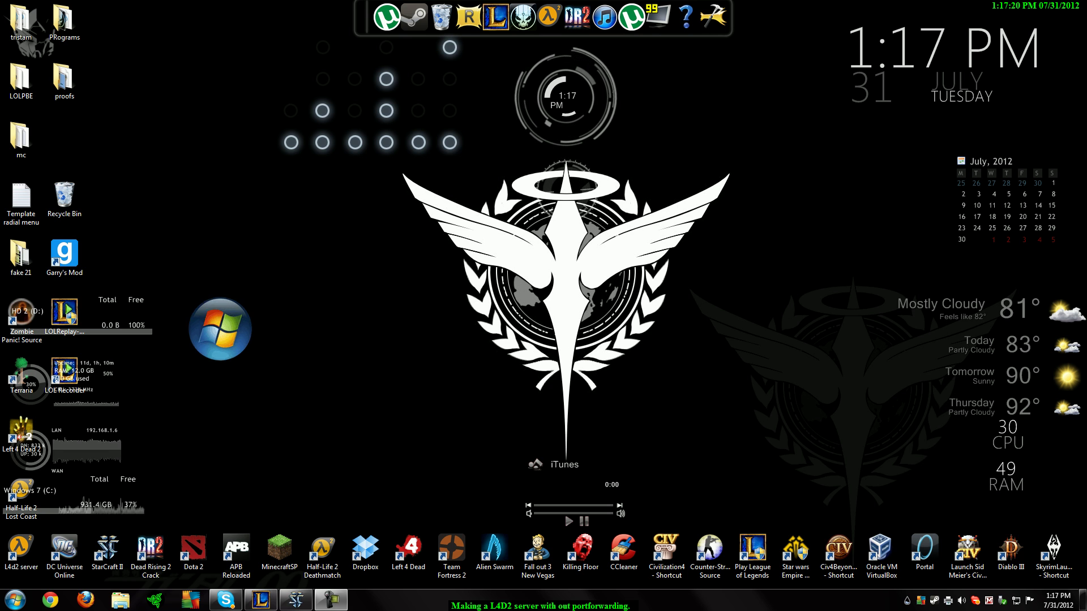
Step: Open Computer and browse to C:\Program Files (x86)\Steam
key(super)
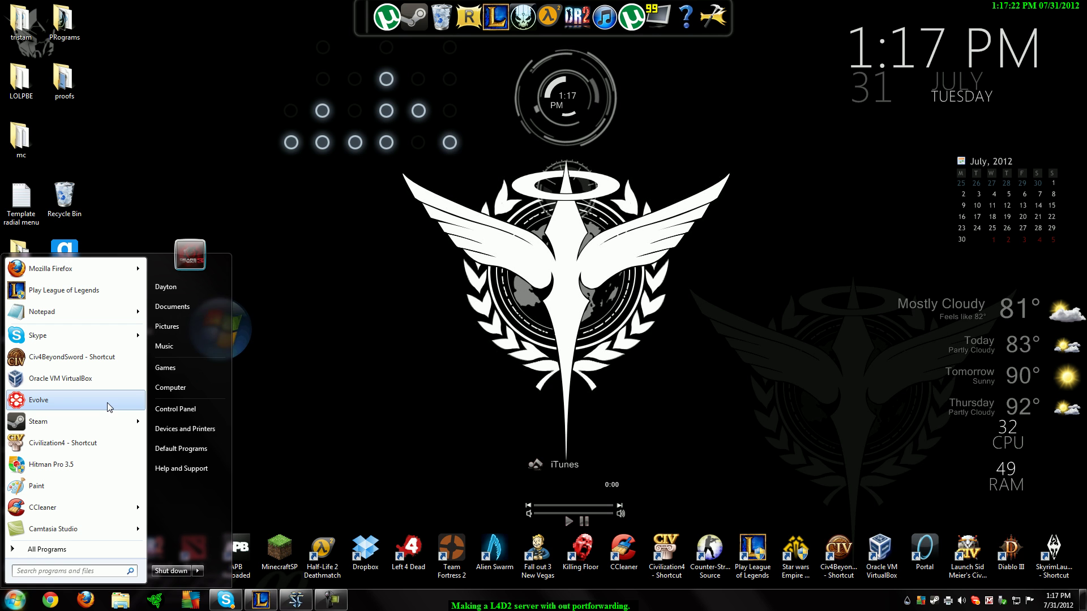
click(185, 388)
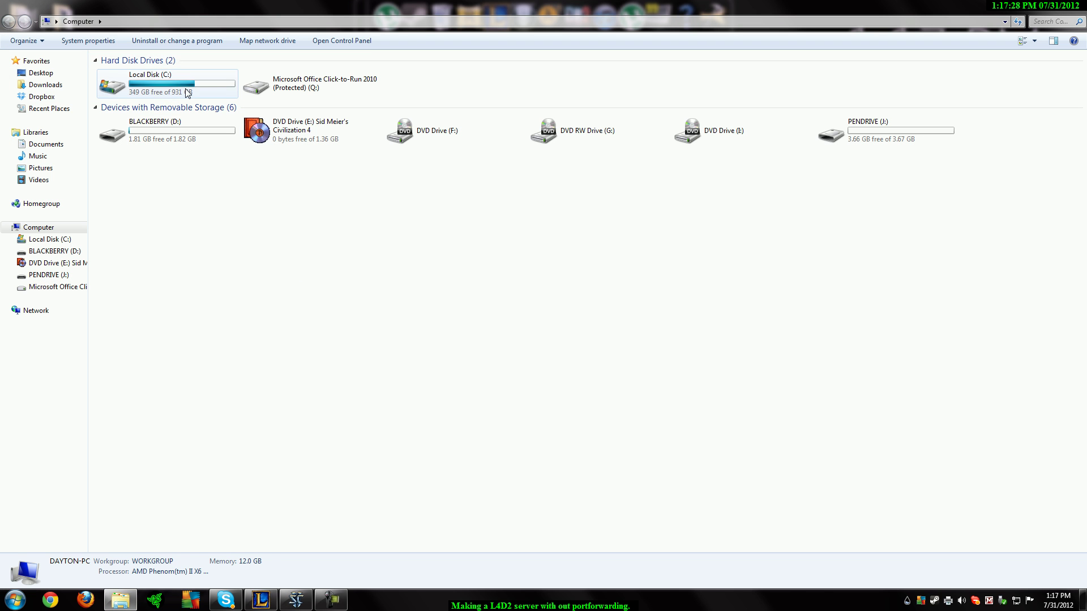
double_click(185, 88)
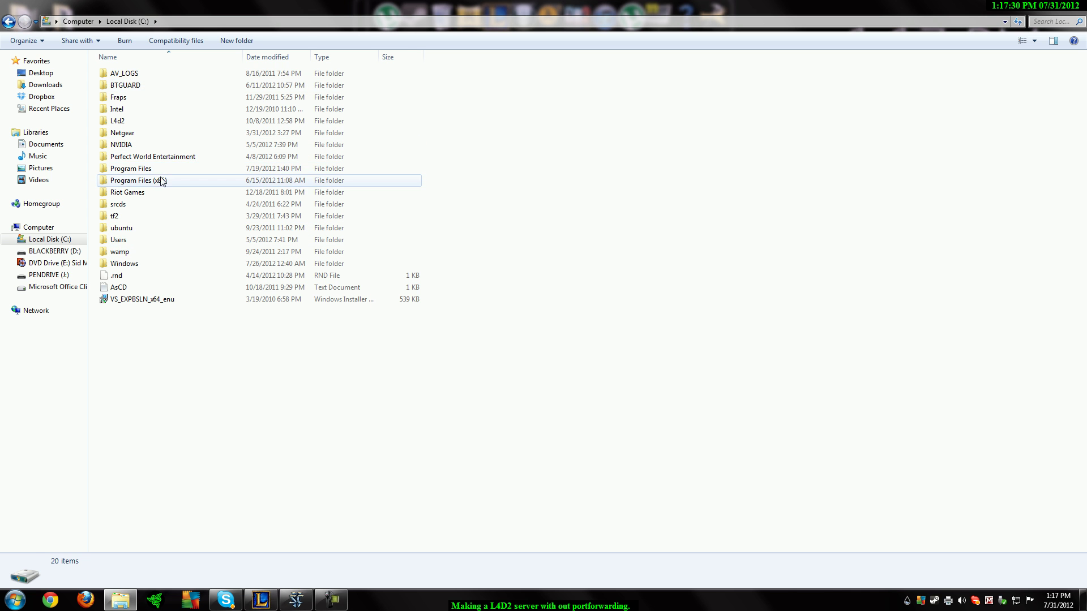
double_click(154, 180)
scroll(190, 199, down, 20)
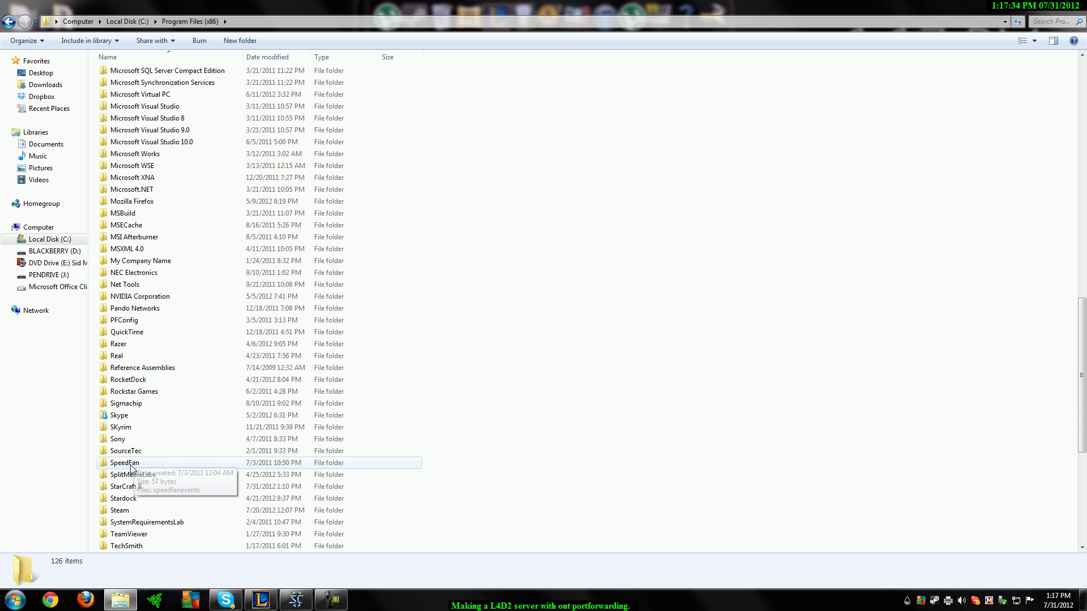
scroll(133, 483, down, 1)
double_click(126, 475)
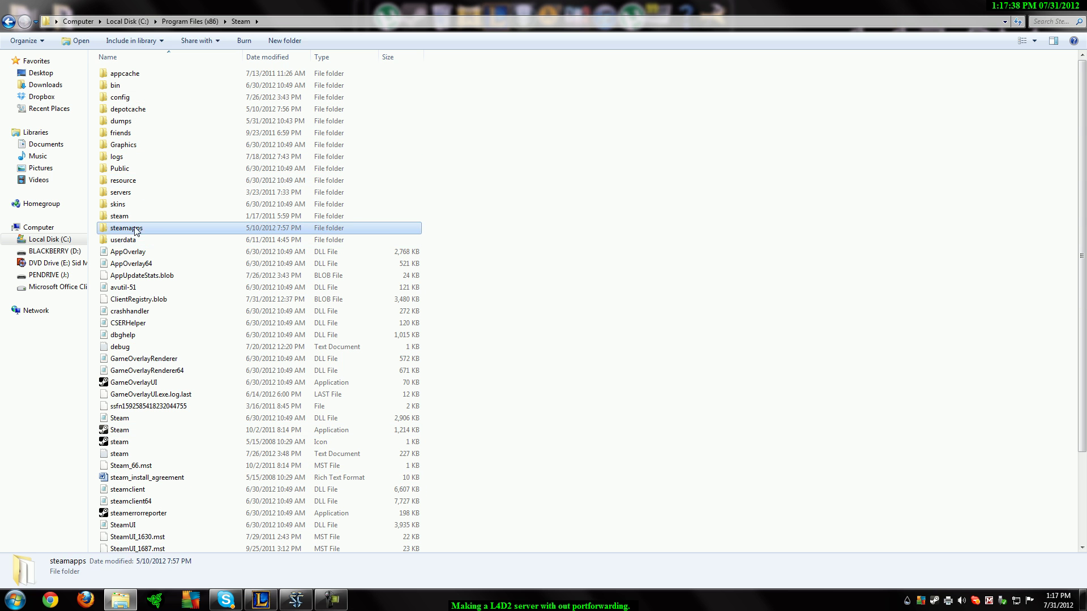
Step: Go through steamapps\common\left 4 dead 2\left4dead2 into the addons folder
double_click(125, 227)
click(131, 85)
double_click(126, 73)
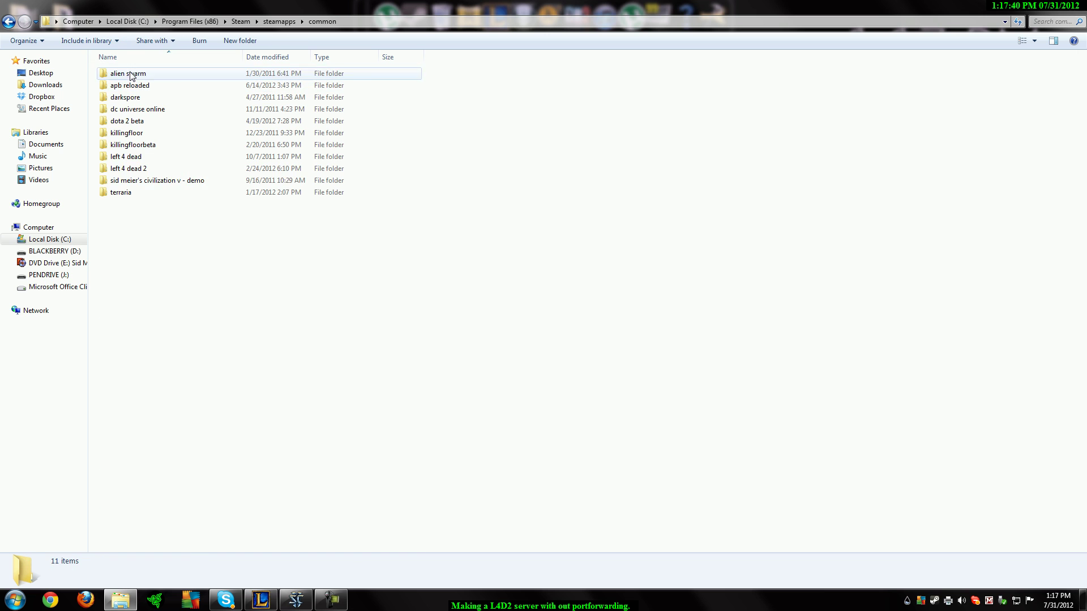
click(130, 169)
double_click(130, 170)
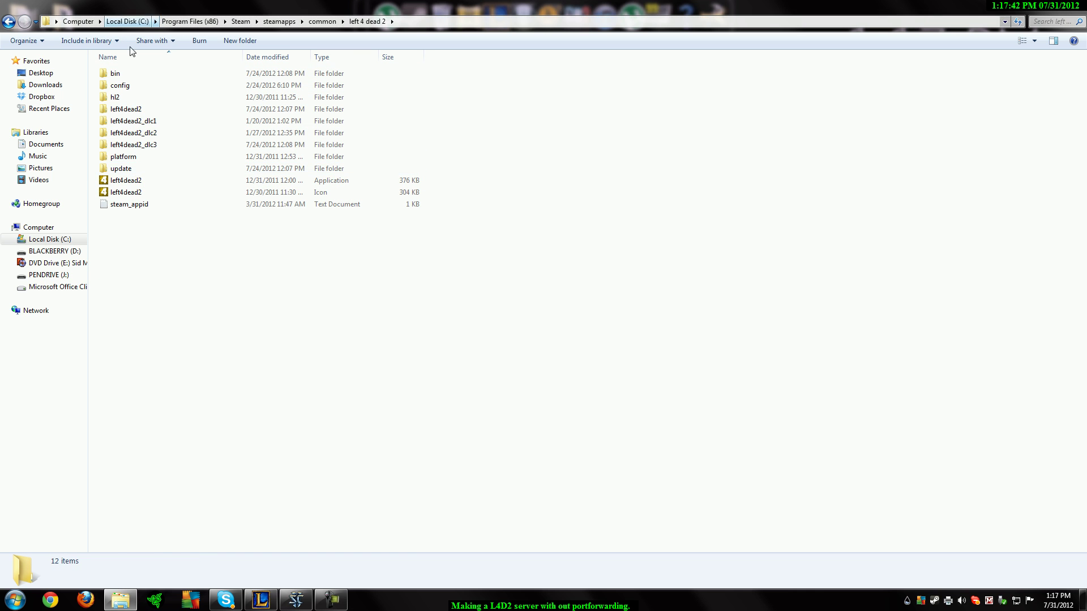
double_click(161, 111)
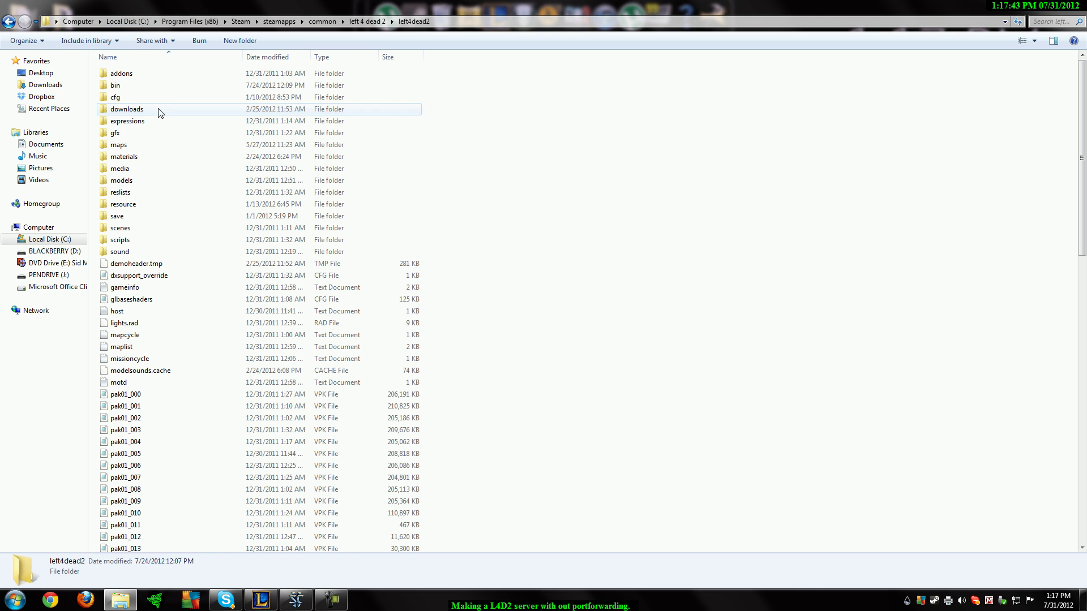
double_click(142, 74)
Step: Delete the readme file from the addons folder
drag(315, 141, 255, 73)
key(Delete)
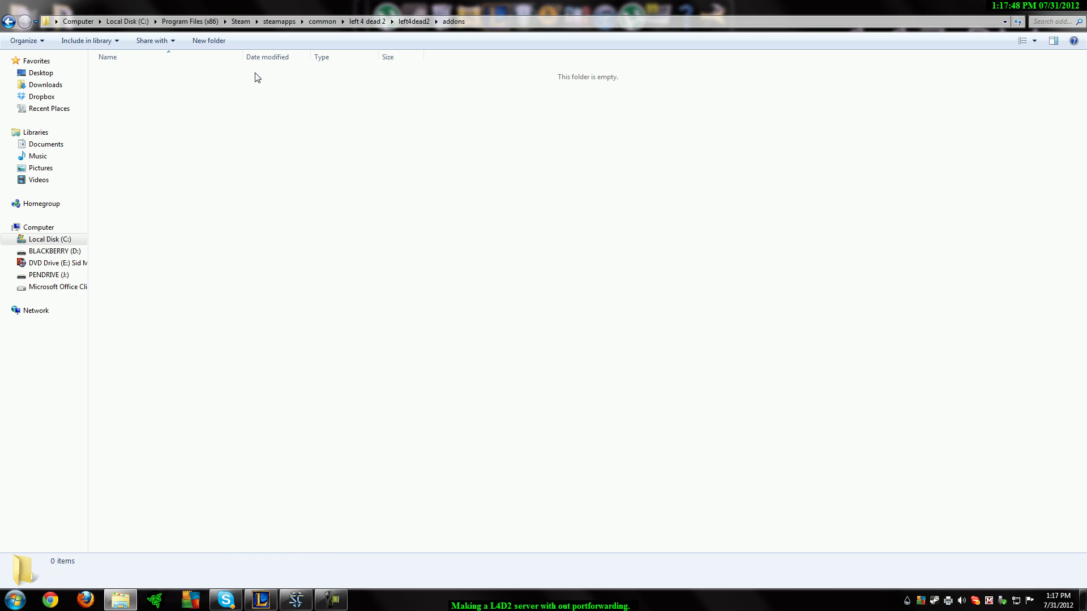
drag(507, 176, 142, 91)
Step: Check the cfg folder, return to left4dead2, and shrink the window toward the right
click(9, 21)
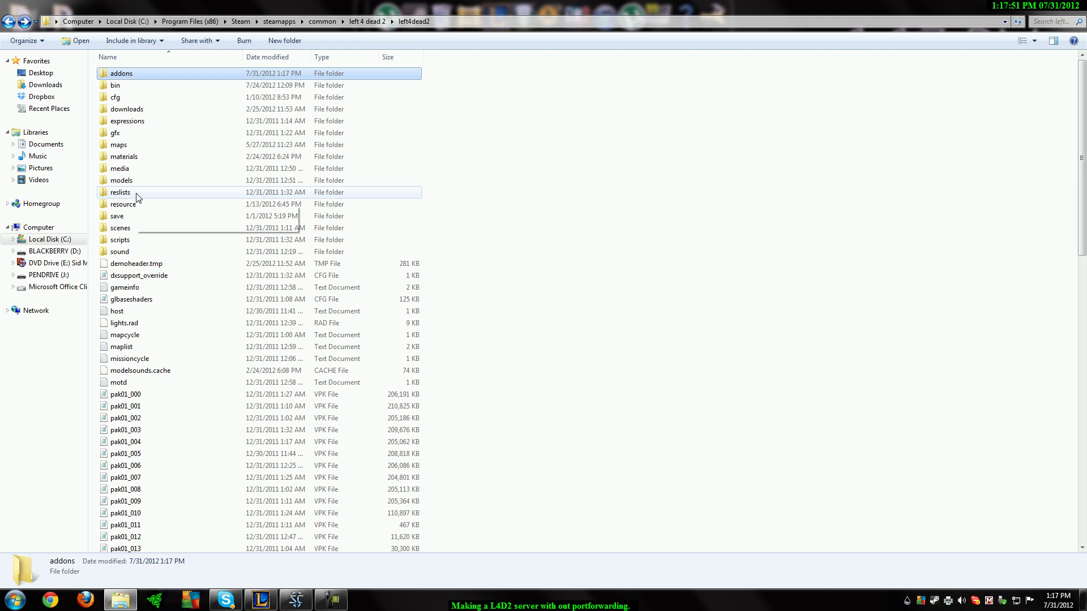
double_click(129, 96)
scroll(213, 224, up, 2)
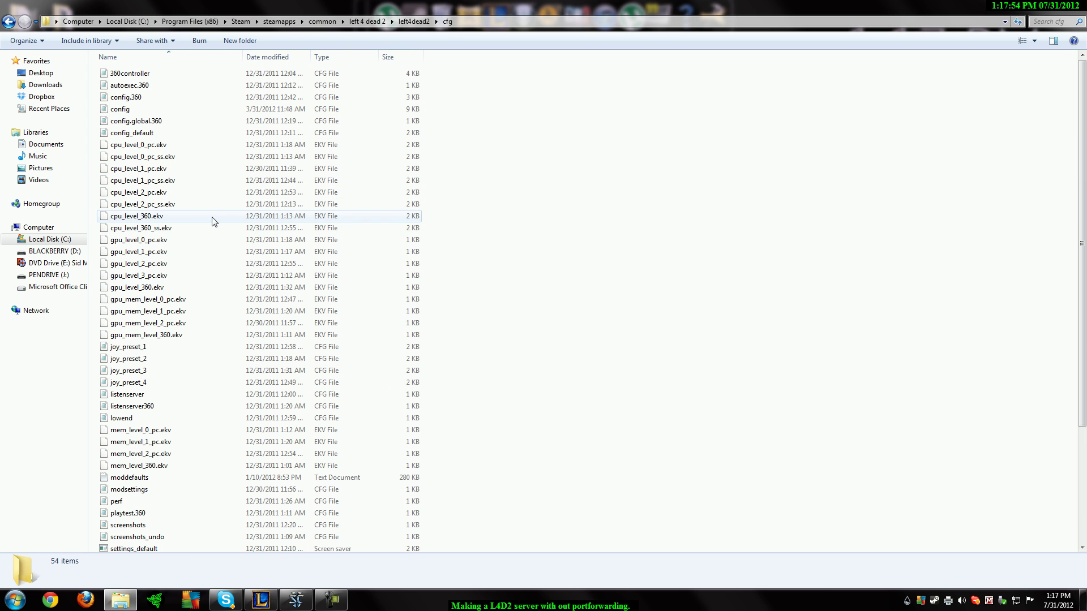
click(8, 22)
drag(356, 9, 455, 37)
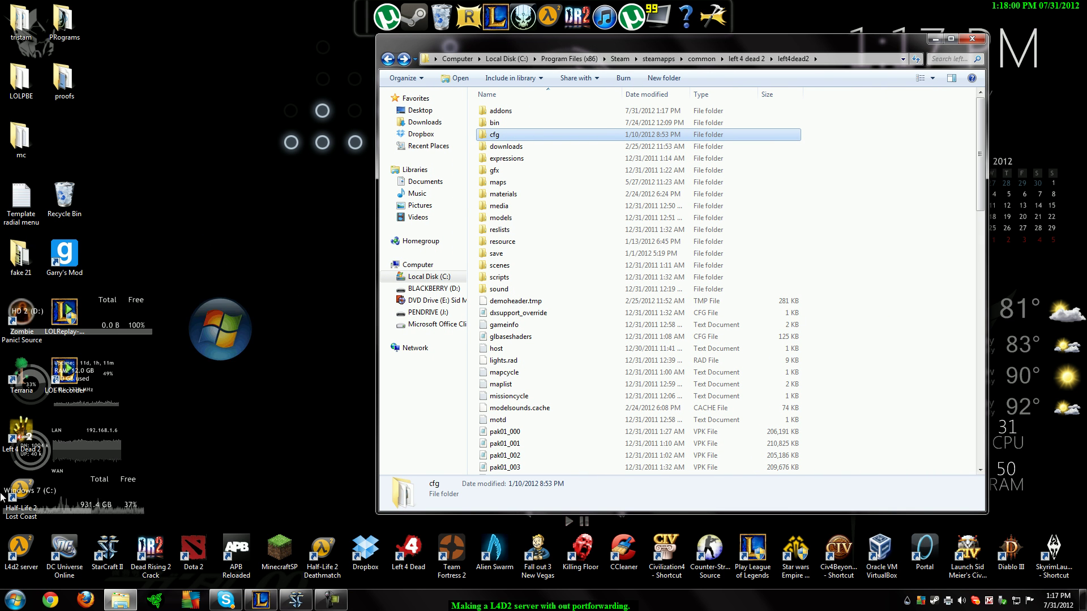
Step: Open a second window at C:\L4d2\left4dead2\left4dead2\addons and move it to the lower right
key(super)
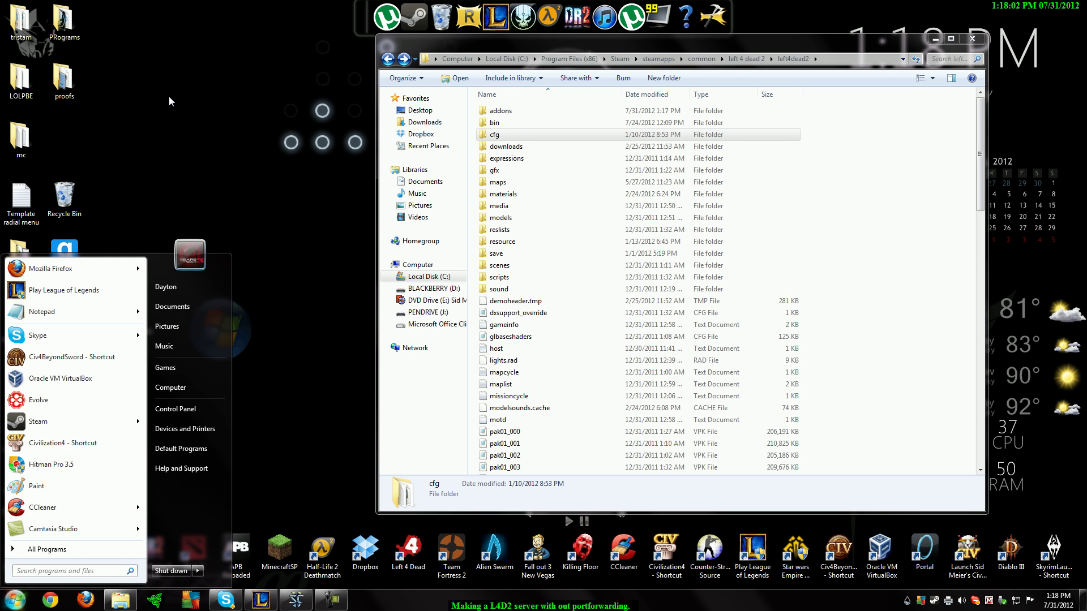
click(179, 393)
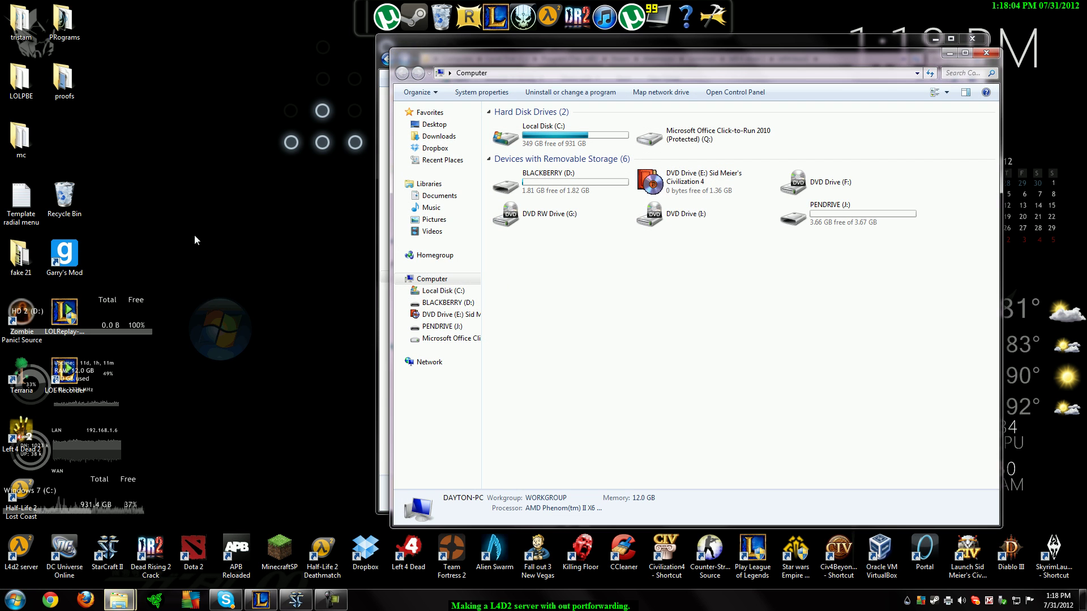
double_click(590, 146)
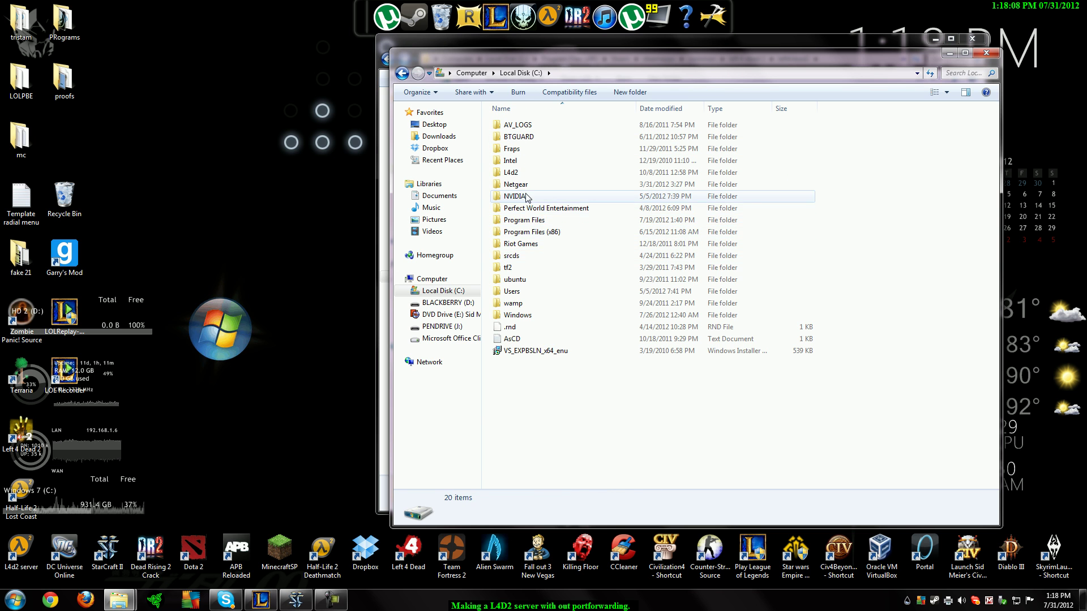
double_click(510, 172)
double_click(521, 137)
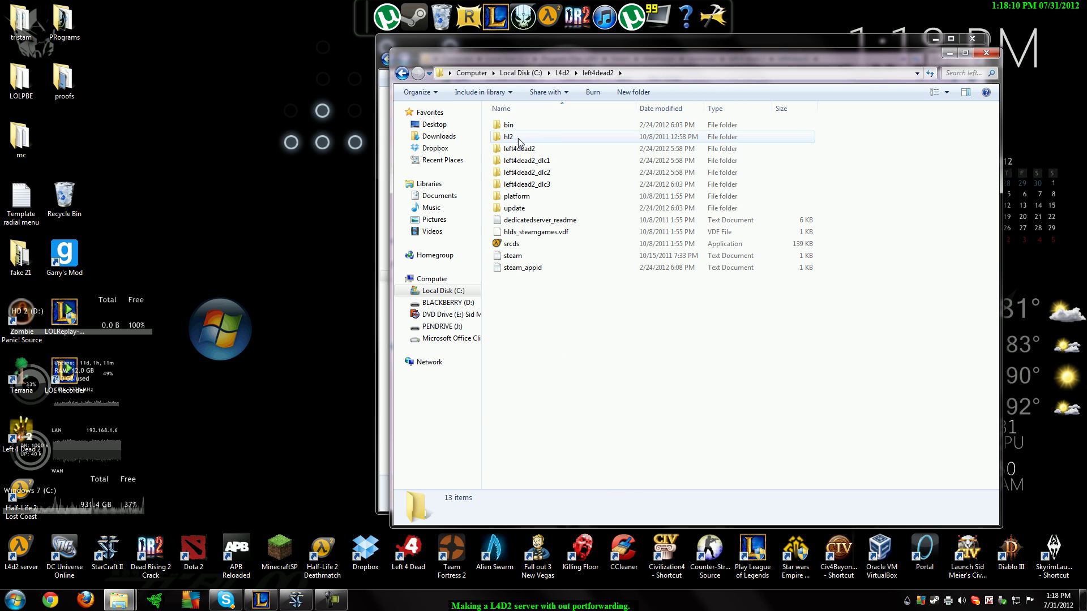
double_click(519, 148)
double_click(515, 125)
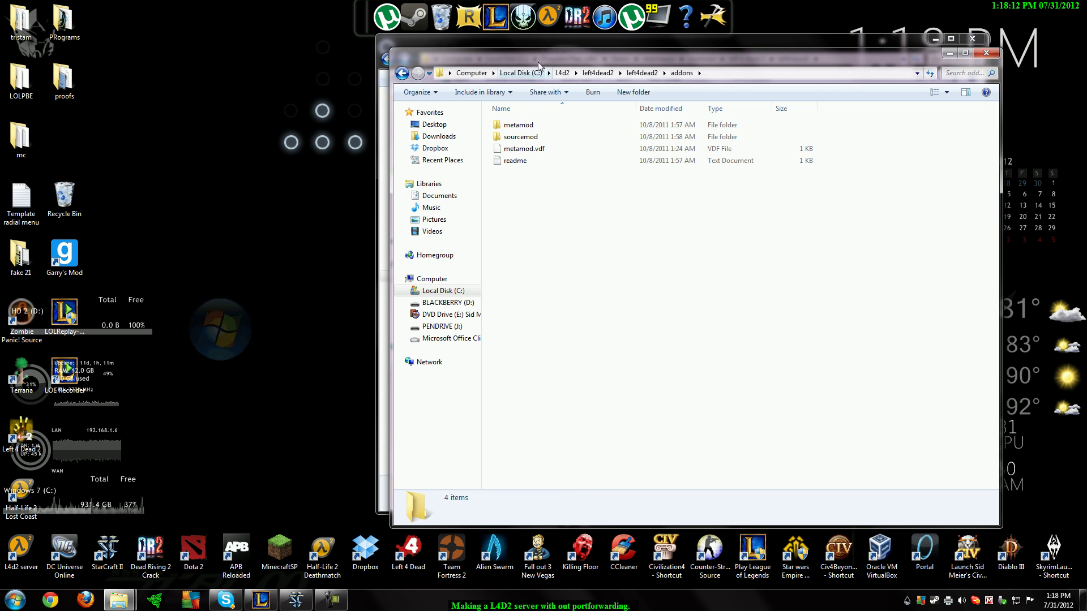
drag(537, 62, 916, 164)
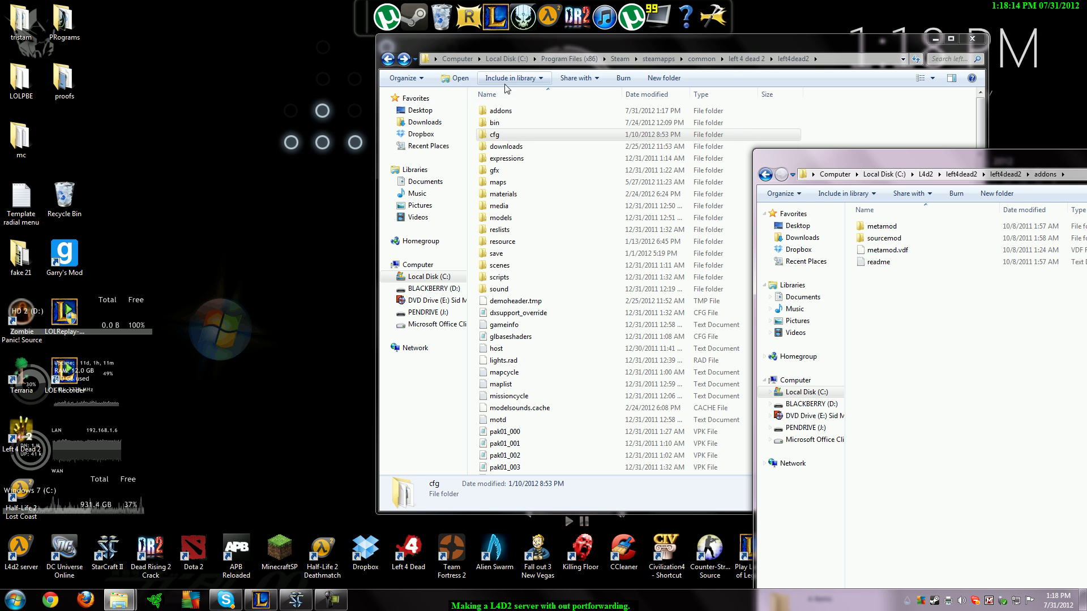
Step: Compare both addons folders, then open the cfg folder in the server and Steam windows
double_click(510, 111)
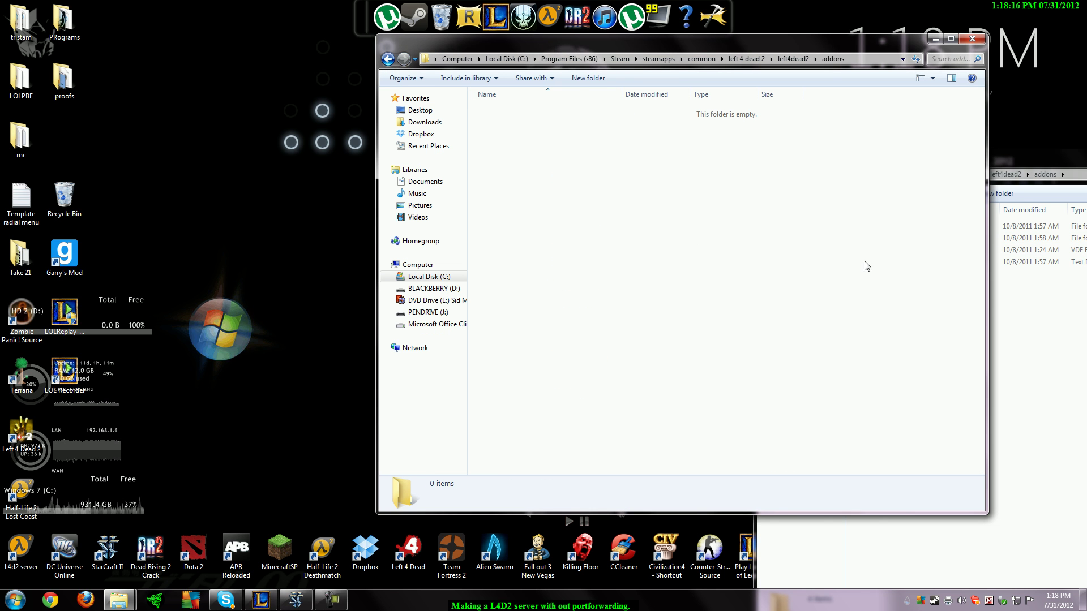
click(1014, 294)
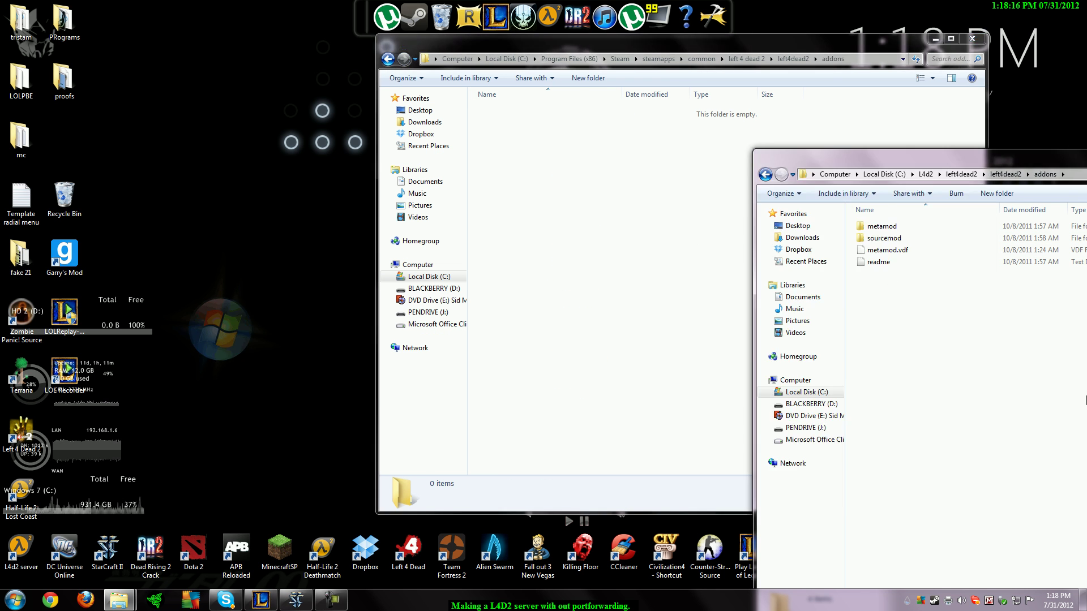
click(765, 177)
double_click(888, 235)
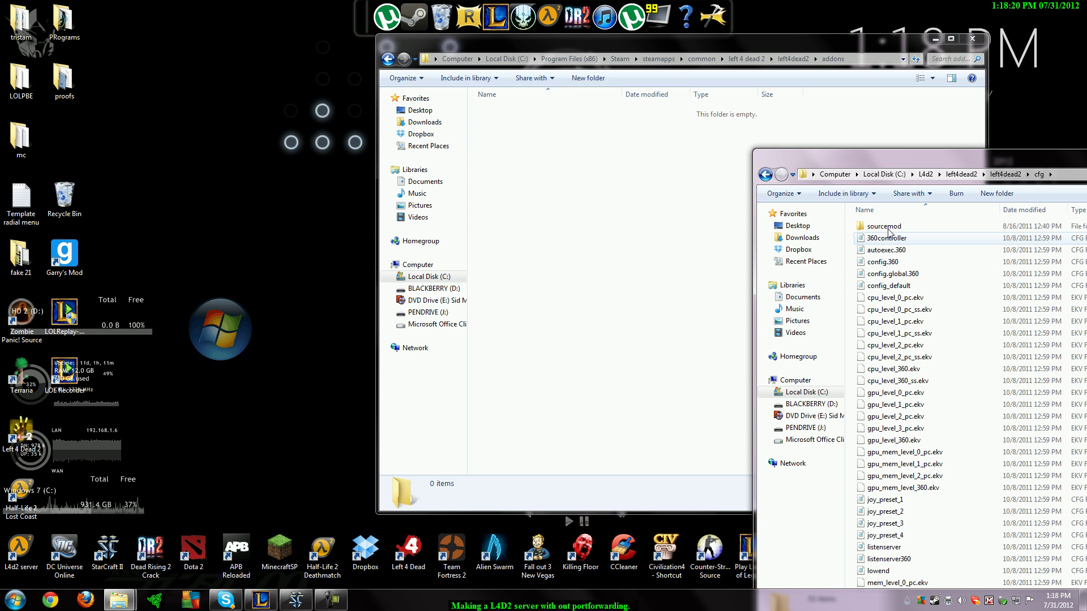
click(387, 59)
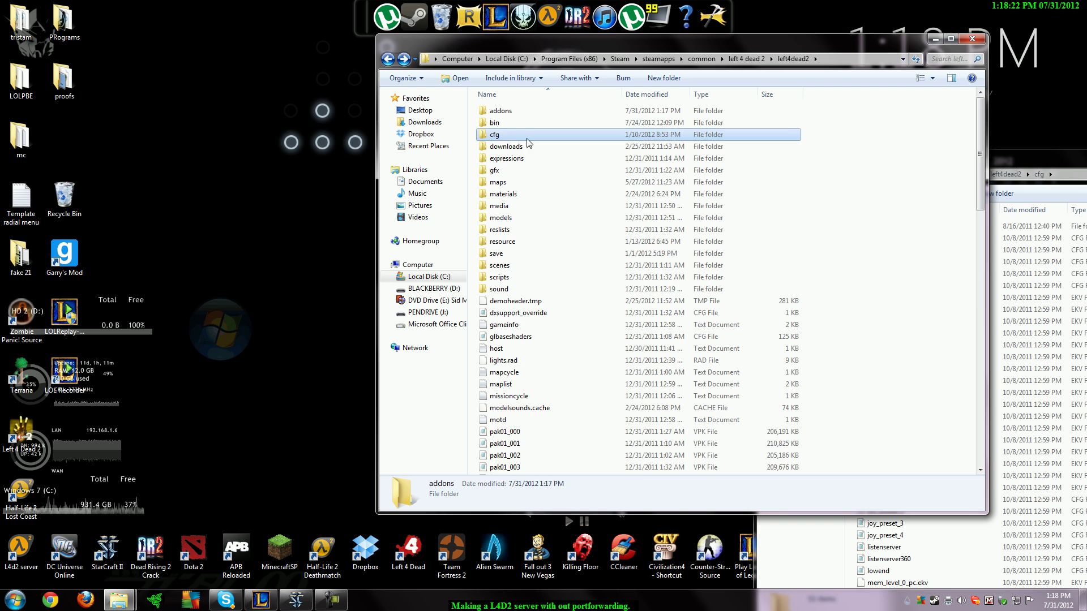
double_click(527, 139)
scroll(954, 214, down, 2)
drag(1036, 171, 972, 120)
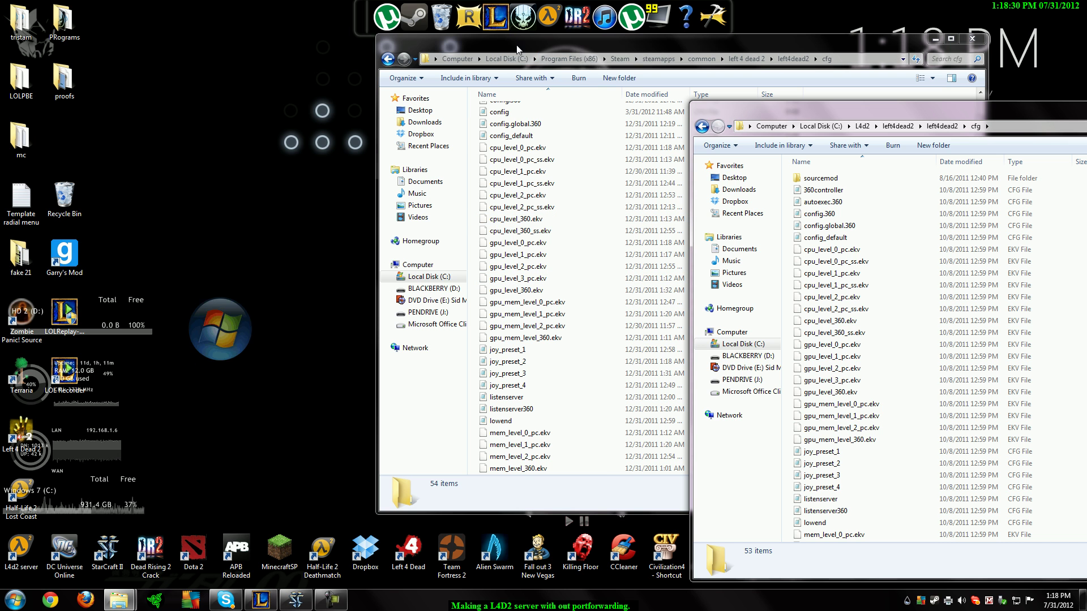
Step: Rearrange the two cfg windows and close the front one
drag(510, 34, 284, 9)
drag(972, 111, 447, 18)
click(767, 12)
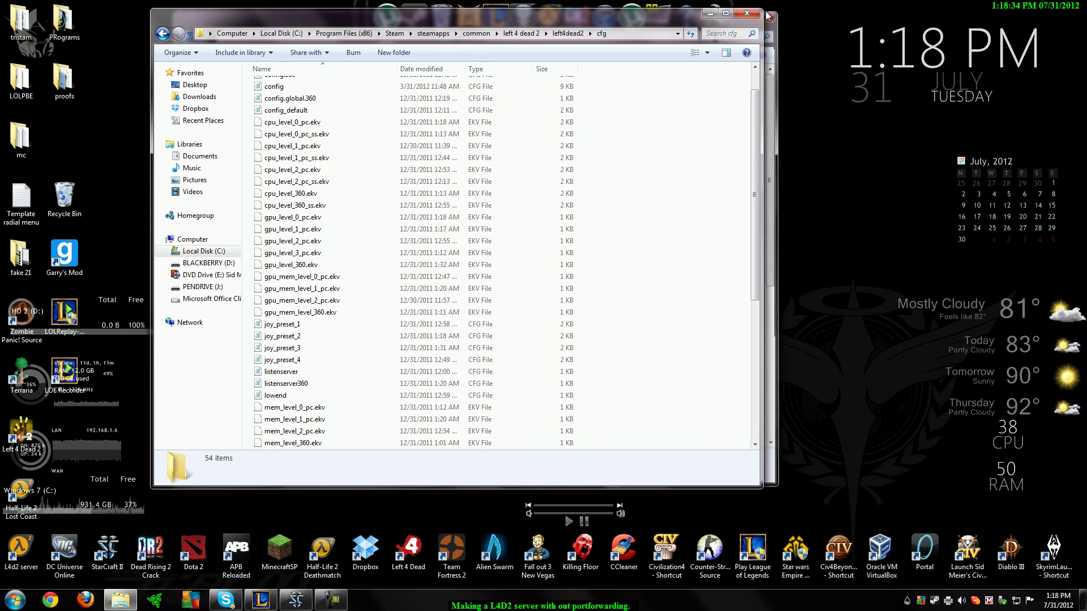
Step: Close the last Explorer cfg window to leave only the desktop
click(752, 12)
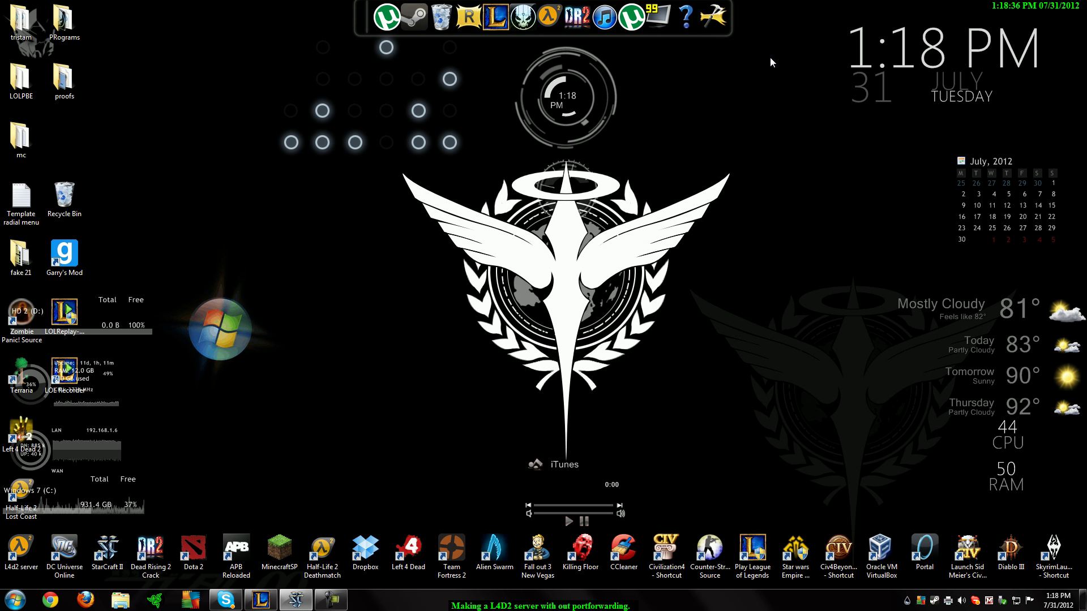